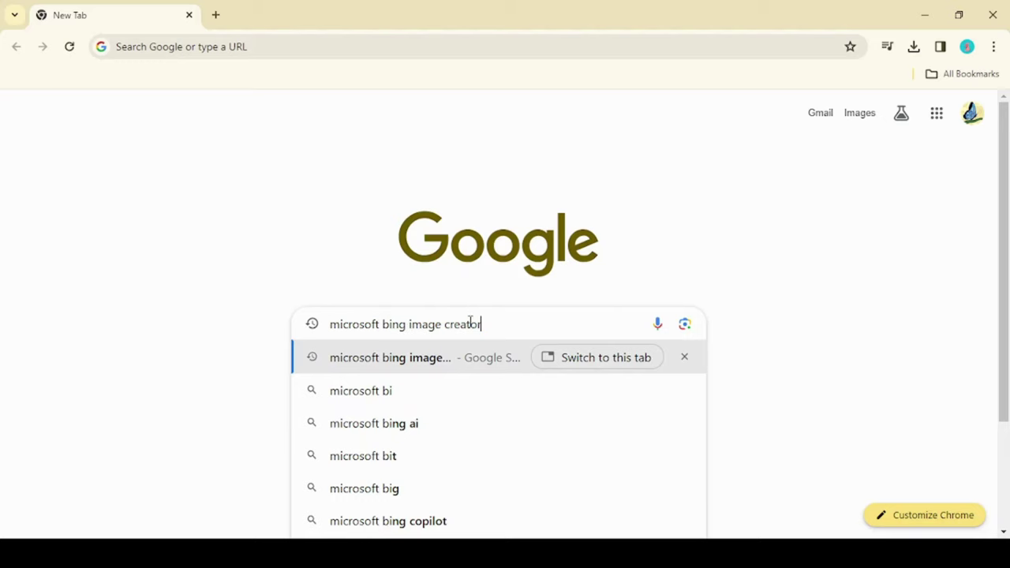
Step: Search Google for Bing Image Creator and open the 'Image Creator from Microsoft Designer' result
{"action": "key", "text": "Return"}
{"action": "triple_click", "coordinate": [419, 248]}
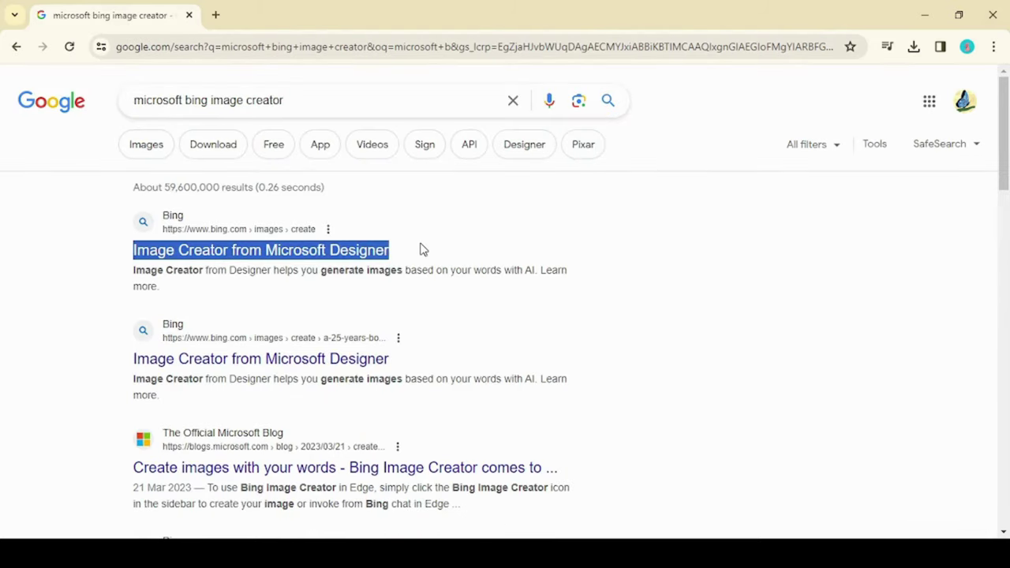
{"action": "left_click", "coordinate": [282, 260]}
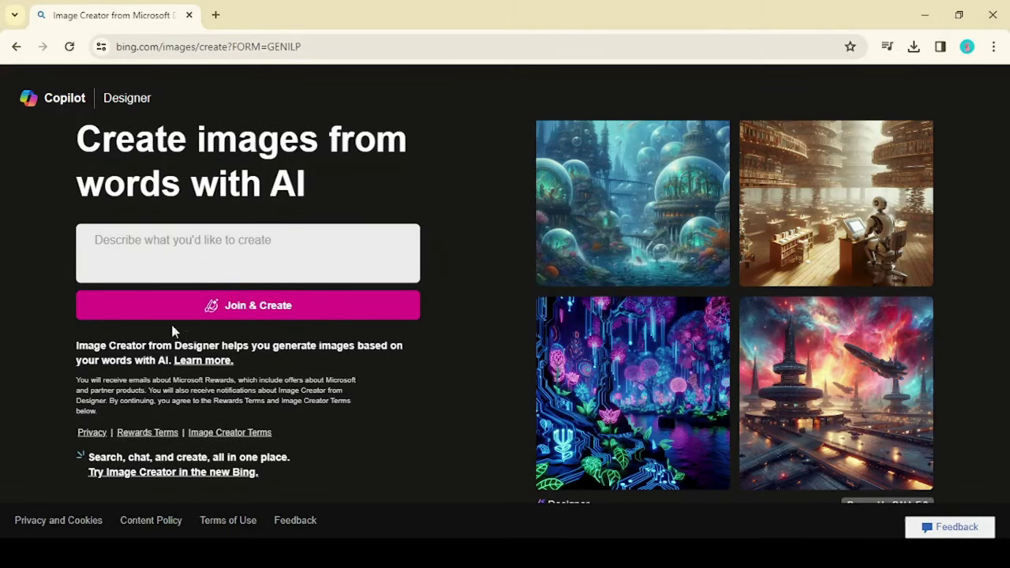
Step: Sign in through Join & Create using the emailed verification code
{"action": "left_click", "coordinate": [240, 310]}
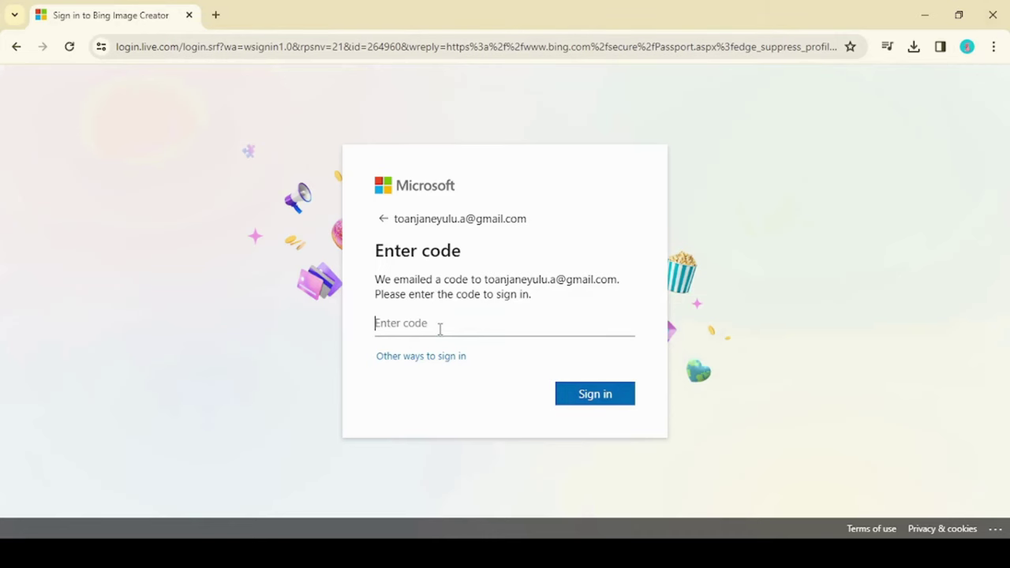
{"action": "left_click", "coordinate": [590, 394]}
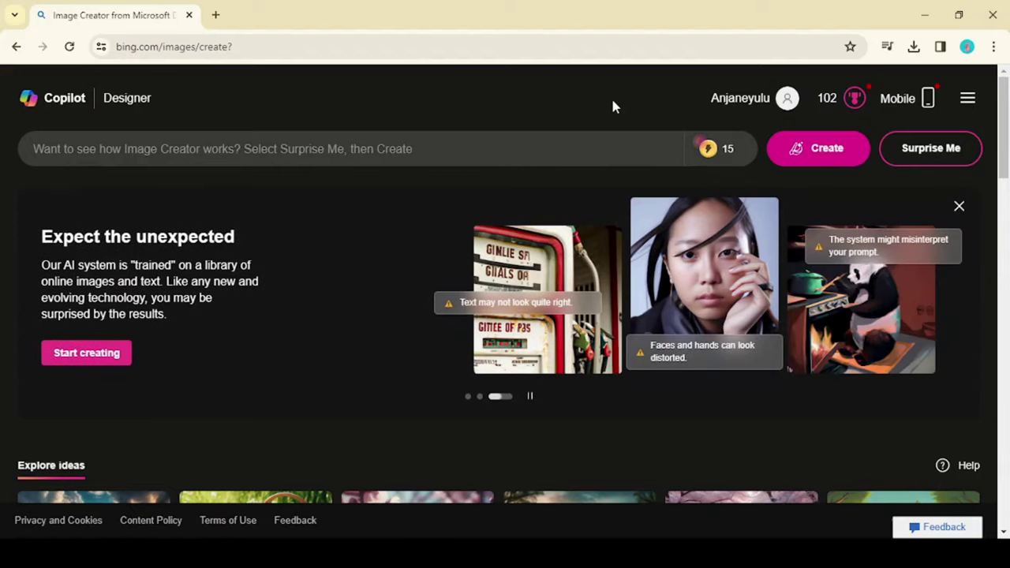
{"action": "mouse_move", "coordinate": [708, 154]}
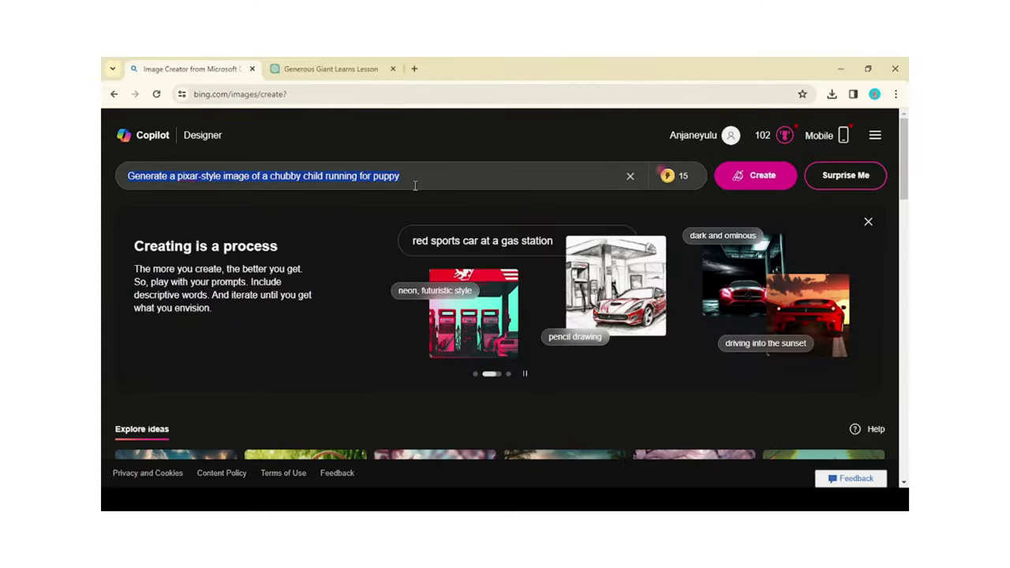
Step: Generate images from the pasted lion-story paragraph, dismiss the 'You did it!' popup, and enlarge the first image
{"action": "key", "text": "ctrl+v"}
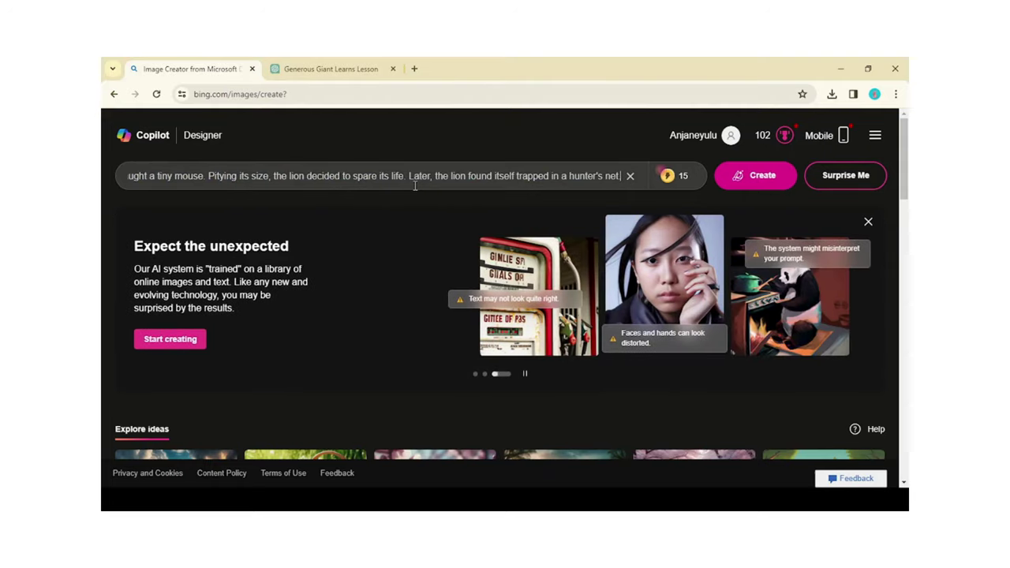
{"action": "left_click", "coordinate": [753, 178]}
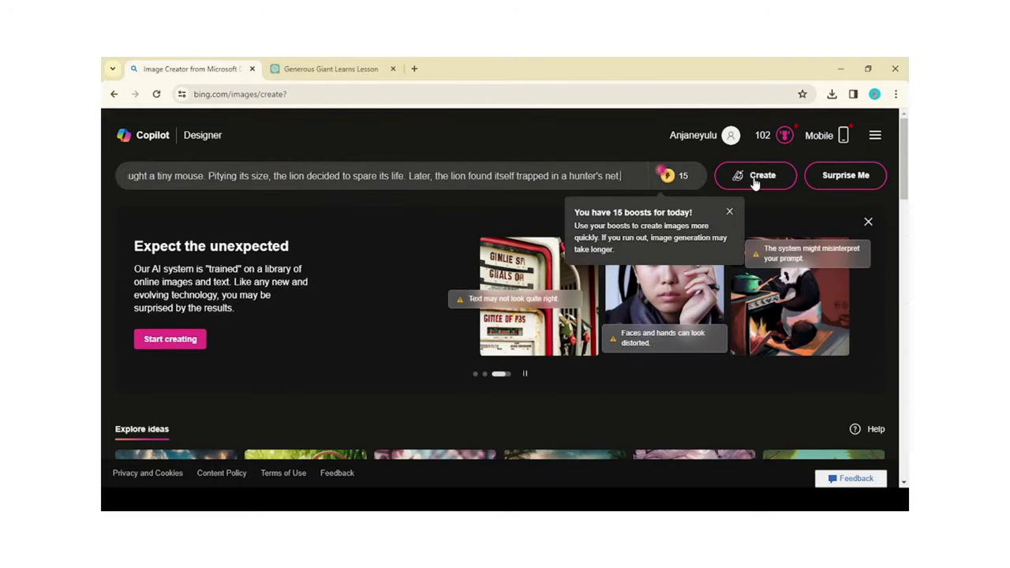
{"action": "left_click", "coordinate": [754, 178]}
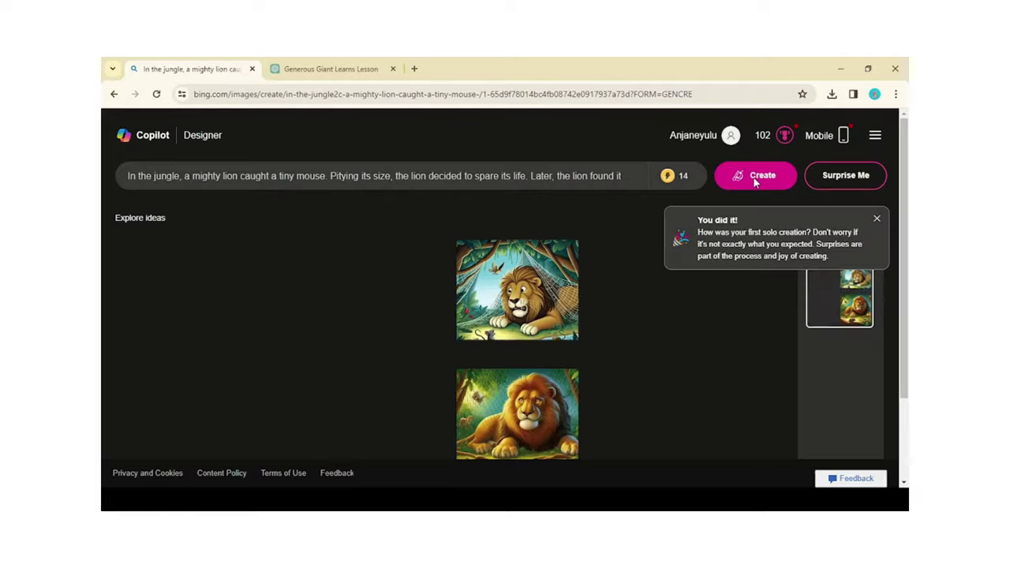
{"action": "left_click", "coordinate": [876, 220]}
{"action": "left_click", "coordinate": [392, 320]}
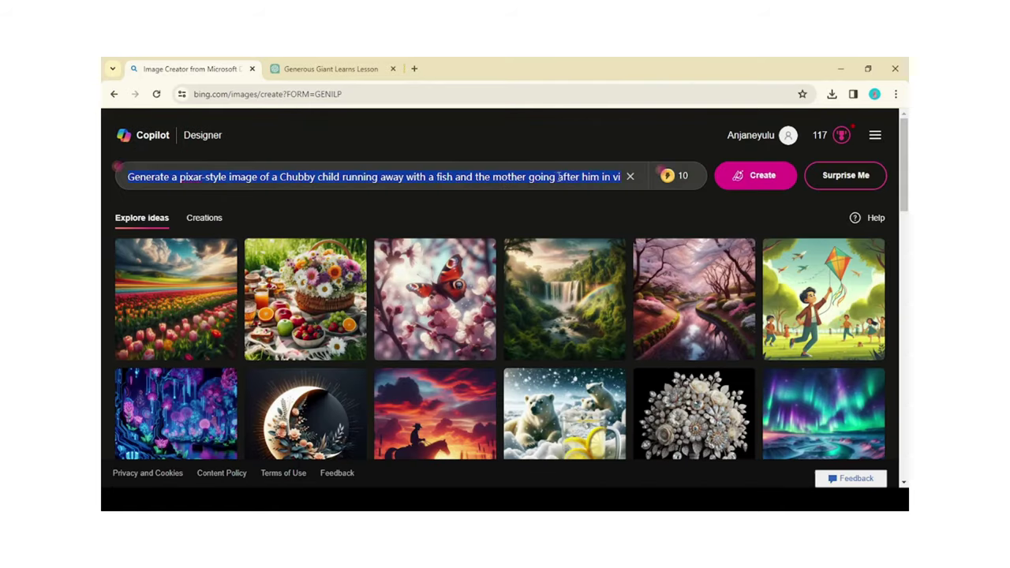
Step: Check the wording of the pixar-style chubby-child-with-fish prompt, then generate images from it
{"action": "left_click", "coordinate": [580, 178]}
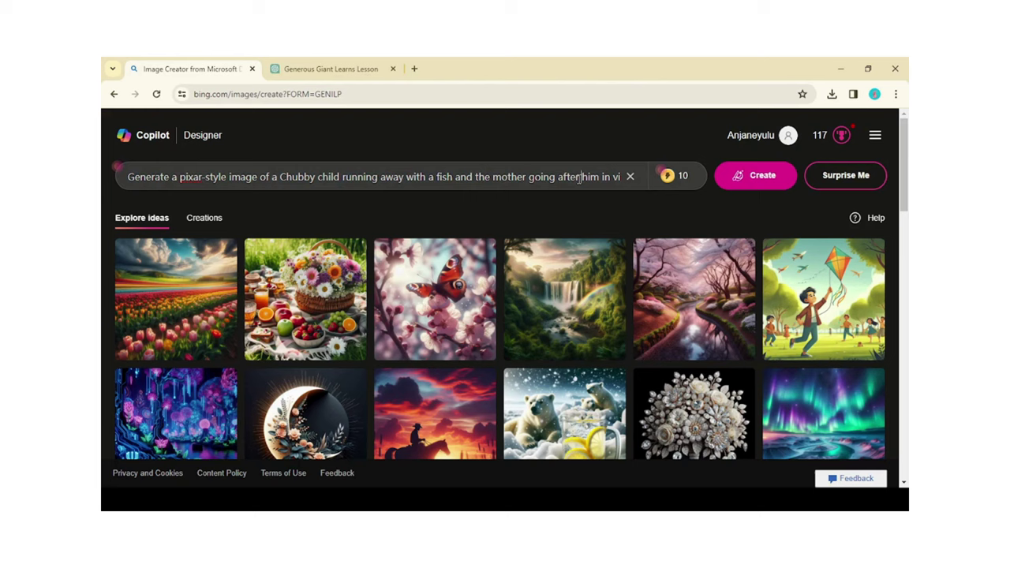
{"action": "key", "text": "Right"}
{"action": "key", "text": "Right"}
{"action": "key", "text": "Right"}
{"action": "key", "text": "Right"}
{"action": "key", "text": "Right"}
{"action": "key", "text": "Right"}
{"action": "key", "text": "Right"}
{"action": "key", "text": "Right"}
{"action": "key", "text": "Right"}
{"action": "key", "text": "Right"}
{"action": "key", "text": "Right"}
{"action": "key", "text": "Right"}
{"action": "key", "text": "Right"}
{"action": "key", "text": "Right"}
{"action": "key", "text": "Right"}
{"action": "key", "text": "Right"}
{"action": "key", "text": "Right"}
{"action": "key", "text": "Right"}
{"action": "key", "text": "Right"}
{"action": "key", "text": "Right"}
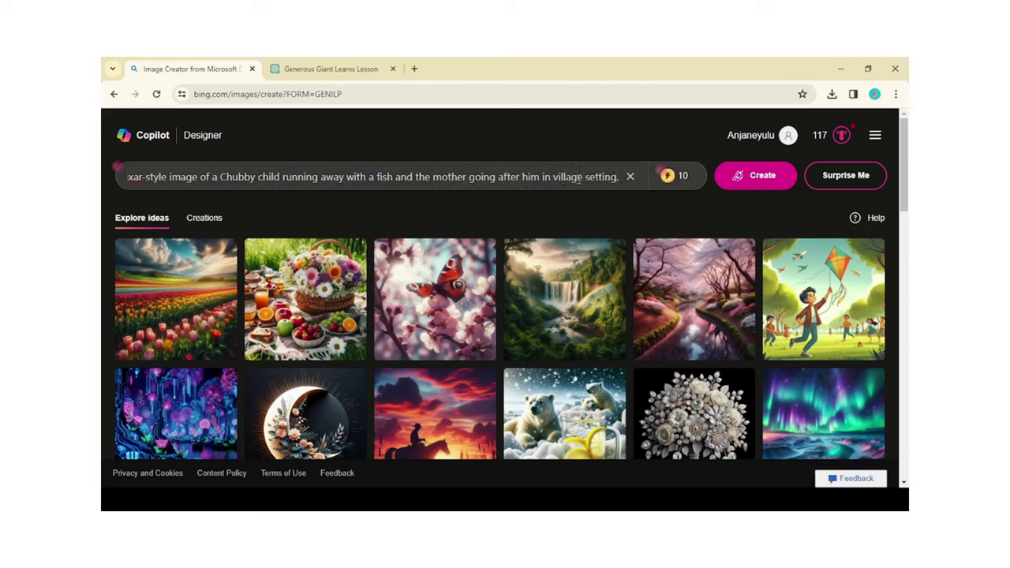
{"action": "double_click", "coordinate": [568, 177]}
{"action": "double_click", "coordinate": [601, 177]}
{"action": "left_click", "coordinate": [759, 179]}
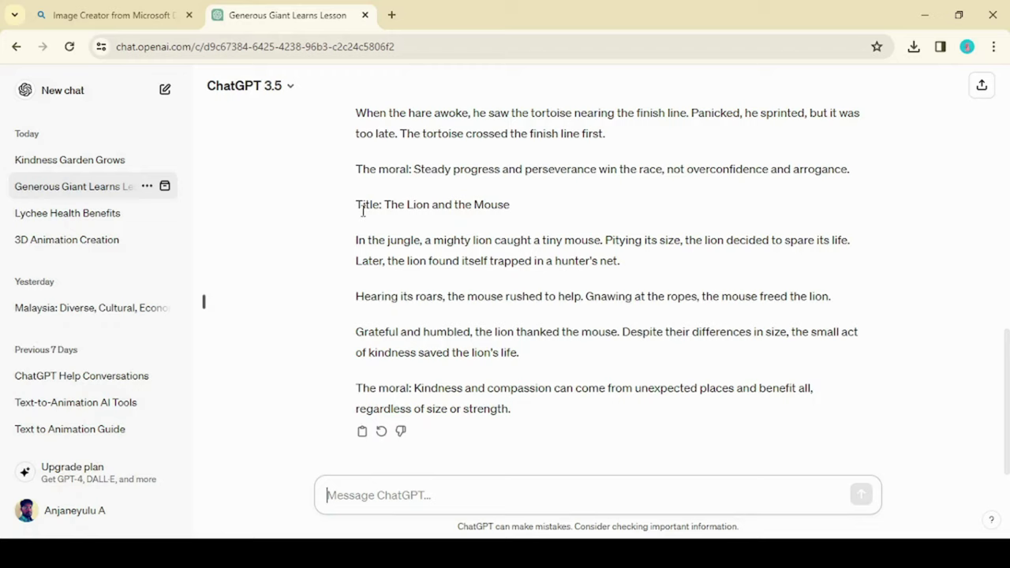
Step: Take the 'In the jungle…' paragraph from the ChatGPT story and return to Image Creator
{"action": "left_click_drag", "start_coordinate": [357, 207], "coordinate": [821, 408]}
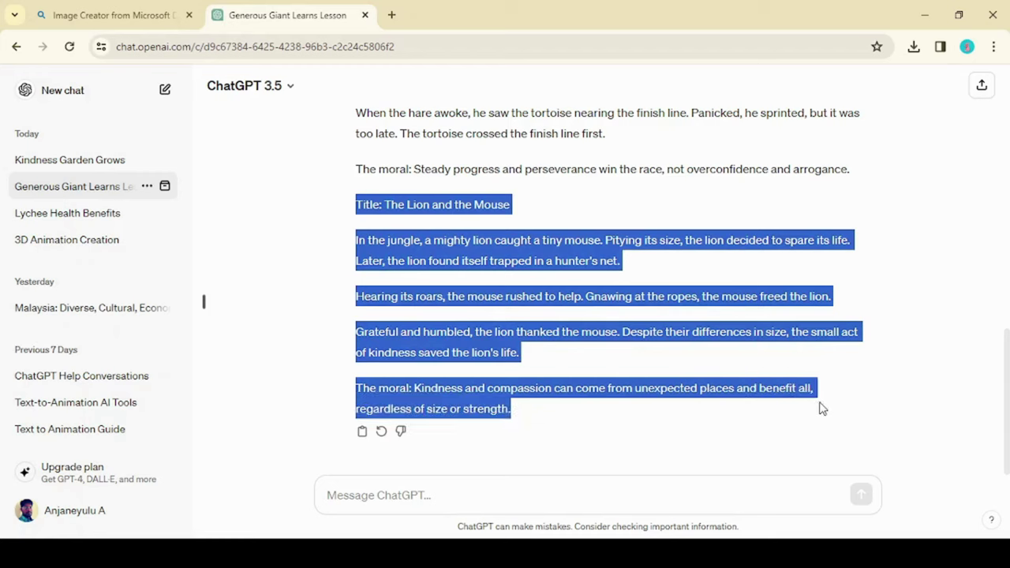
{"action": "left_click", "coordinate": [895, 390]}
{"action": "triple_click", "coordinate": [632, 262]}
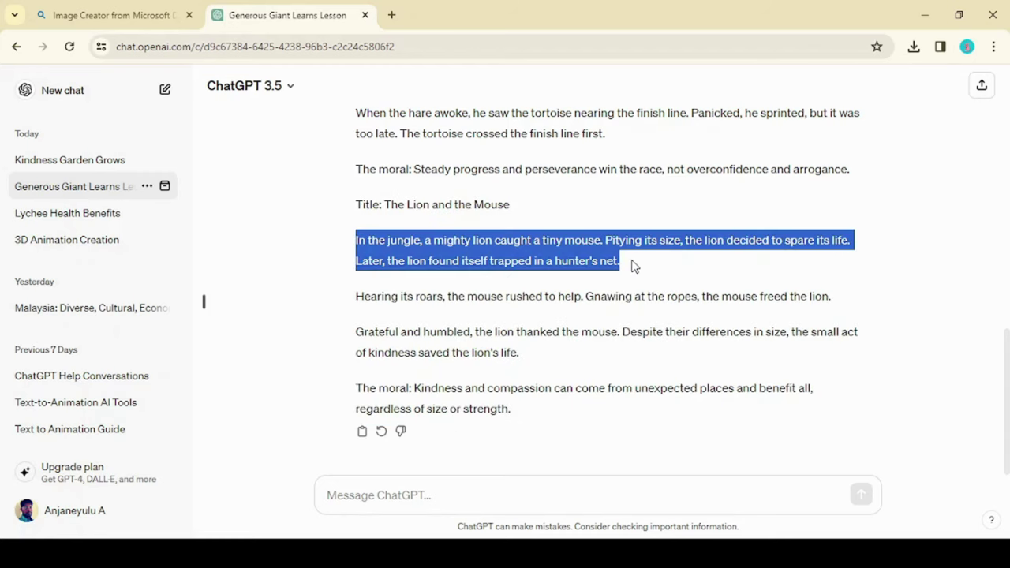
{"action": "left_click", "coordinate": [81, 19]}
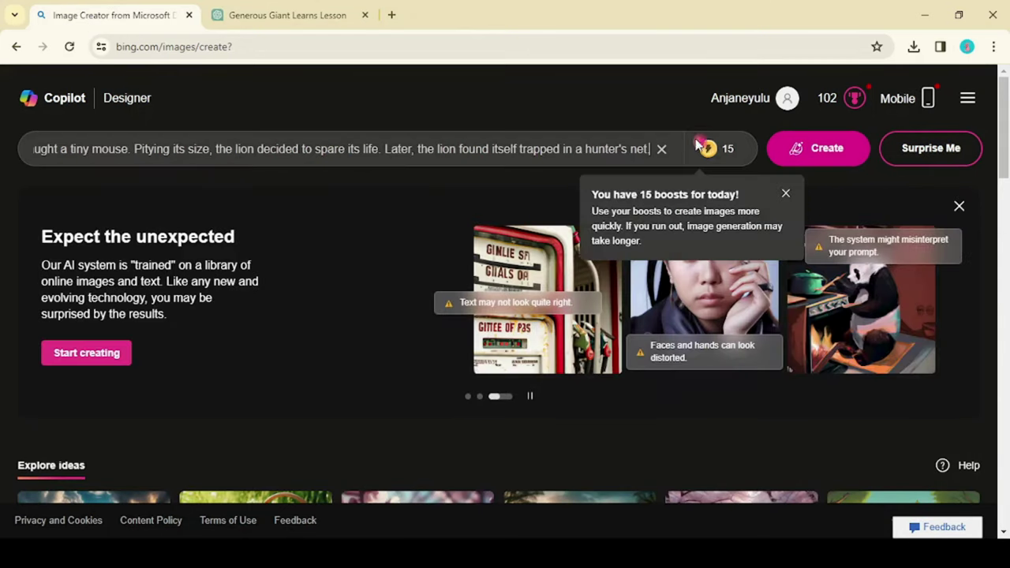
Step: Replace the prompt with the pasted jungle paragraph, generate the rope-gnawing images, then clear the prompt
{"action": "key", "text": "ctrl+a"}
{"action": "key", "text": "ctrl+v"}
{"action": "left_click", "coordinate": [818, 150]}
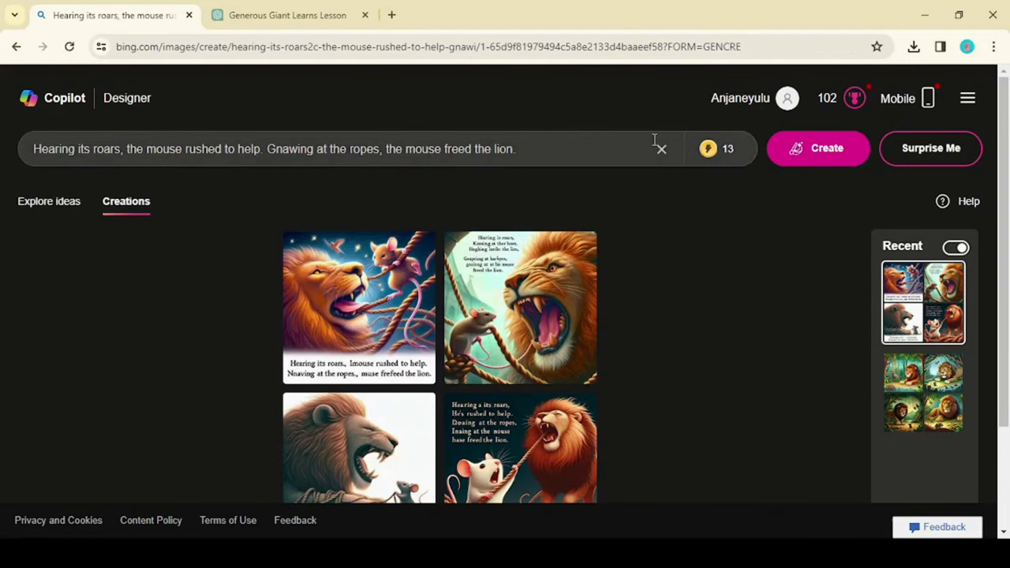
{"action": "left_click", "coordinate": [662, 152]}
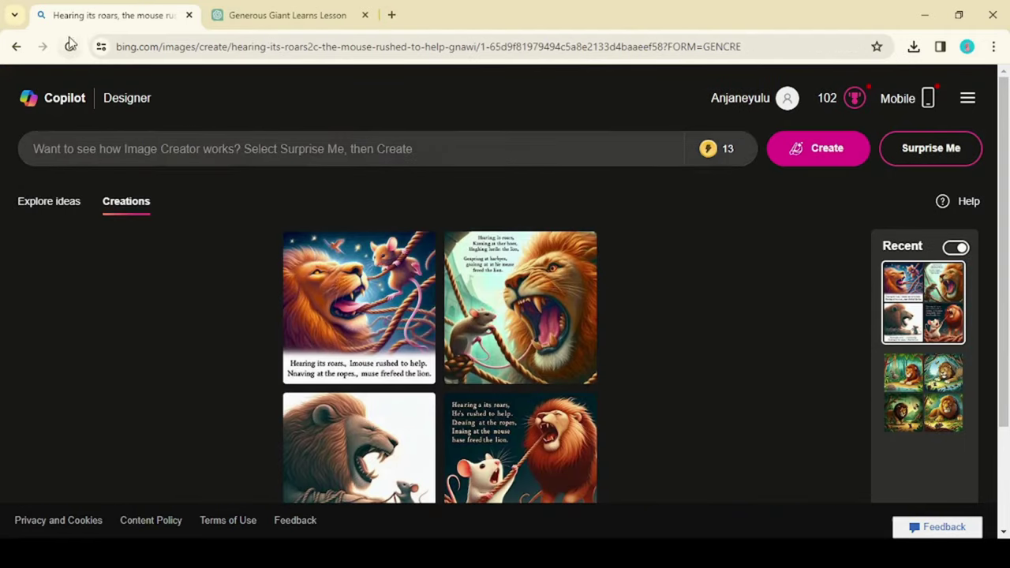
{"action": "left_click", "coordinate": [253, 13]}
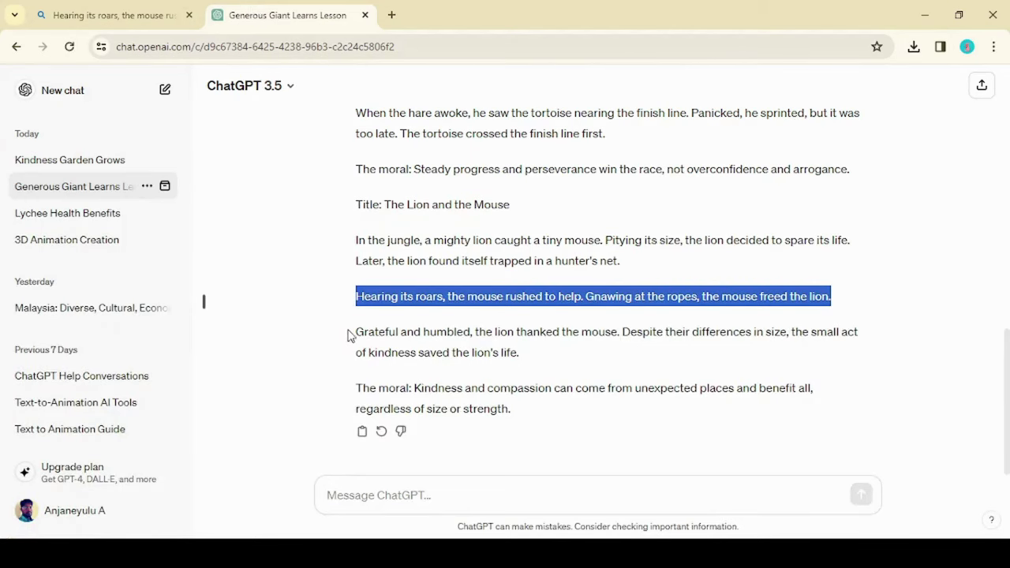
Step: Select the 'Grateful and humbled…' paragraph in the ChatGPT story
{"action": "left_click_drag", "start_coordinate": [354, 334], "coordinate": [521, 355]}
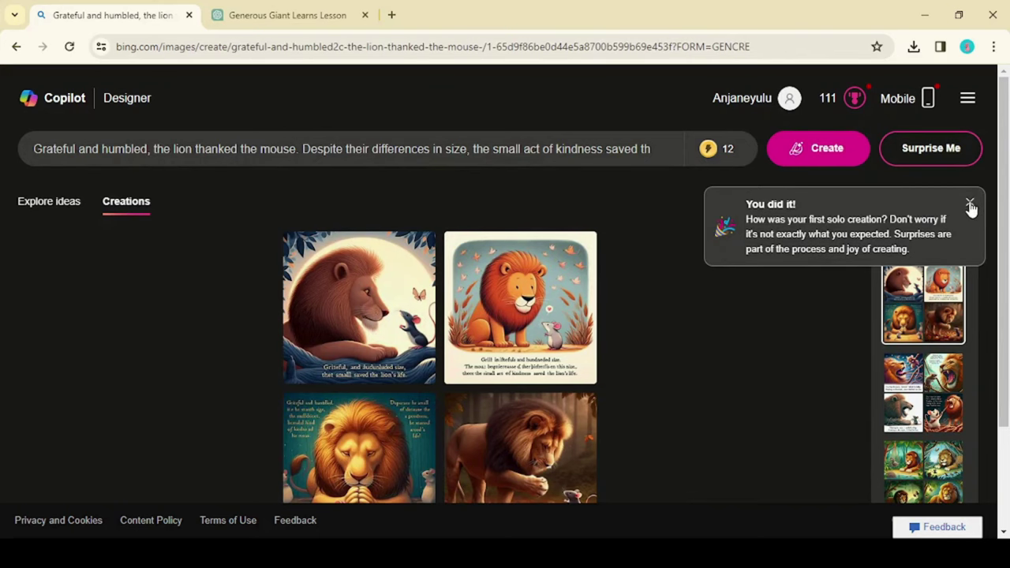
Step: Dismiss the 'You did it!' popup and select the story's moral sentence in ChatGPT
{"action": "left_click", "coordinate": [970, 206]}
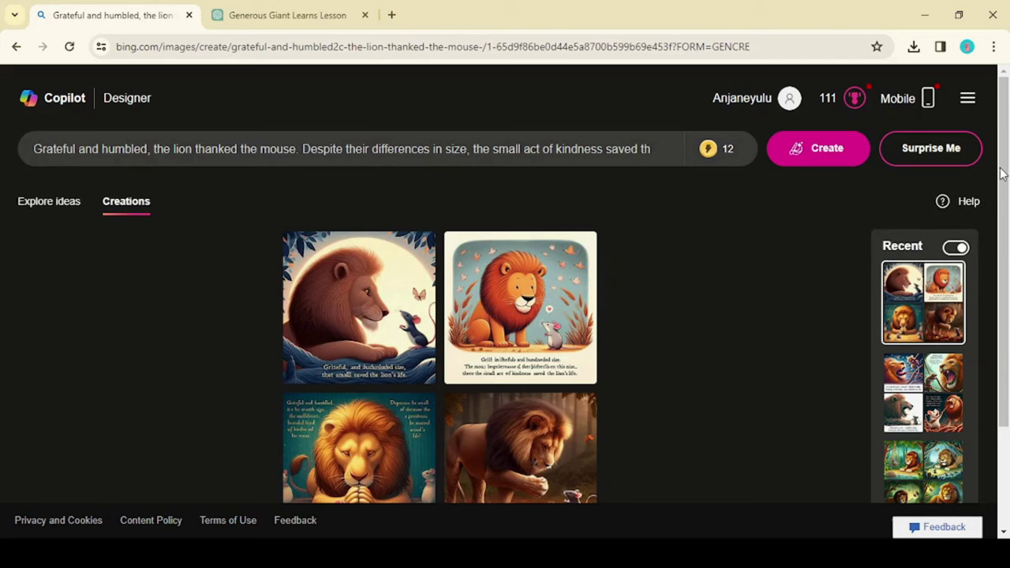
{"action": "left_click_drag", "start_coordinate": [1004, 168], "coordinate": [1007, 263]}
{"action": "scroll", "coordinate": [1009, 263], "scroll_direction": "up", "scroll_amount": 1}
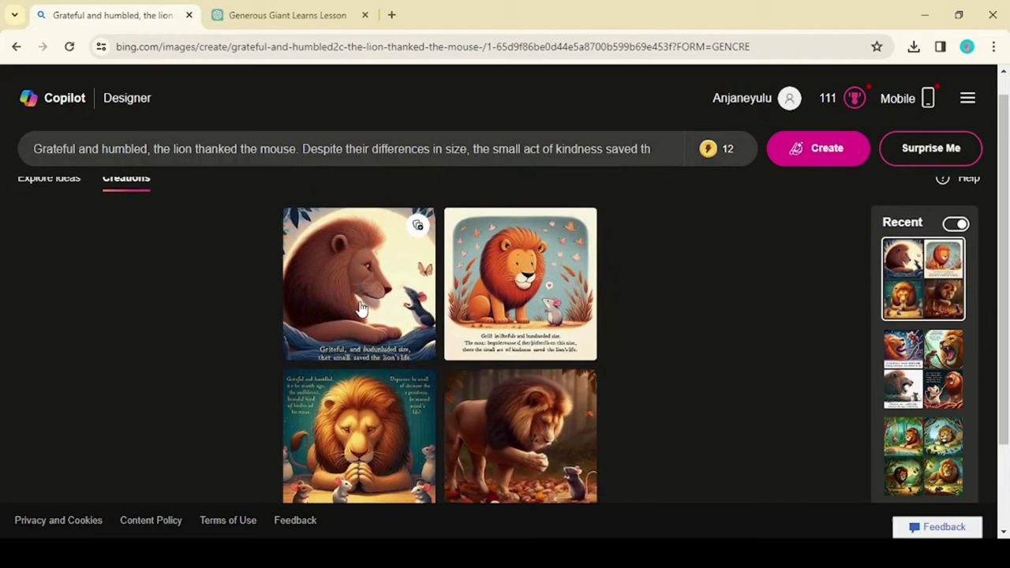
{"action": "left_click", "coordinate": [288, 15]}
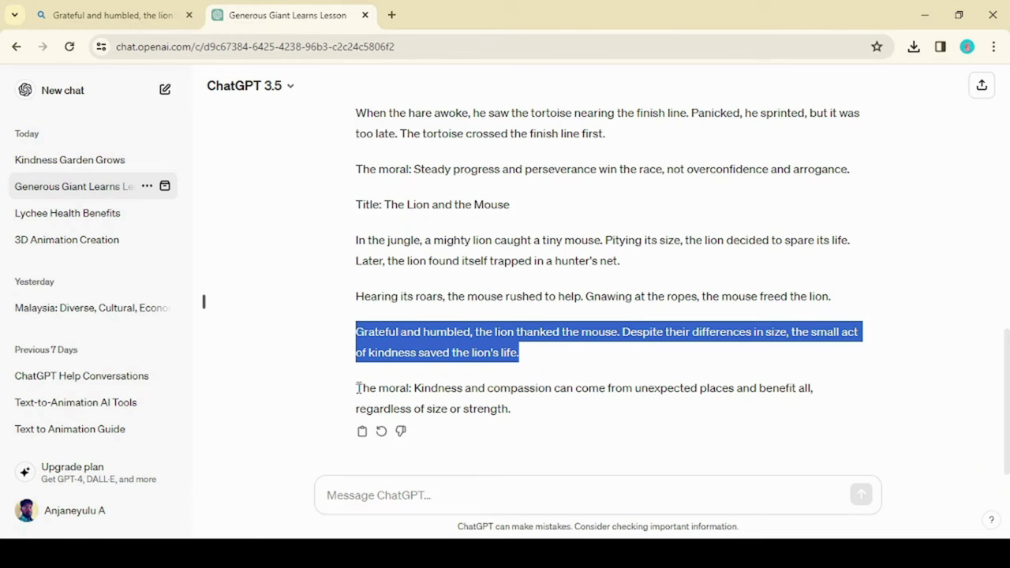
{"action": "left_click_drag", "start_coordinate": [357, 387], "coordinate": [539, 413]}
{"action": "key", "text": "ctrl+c"}
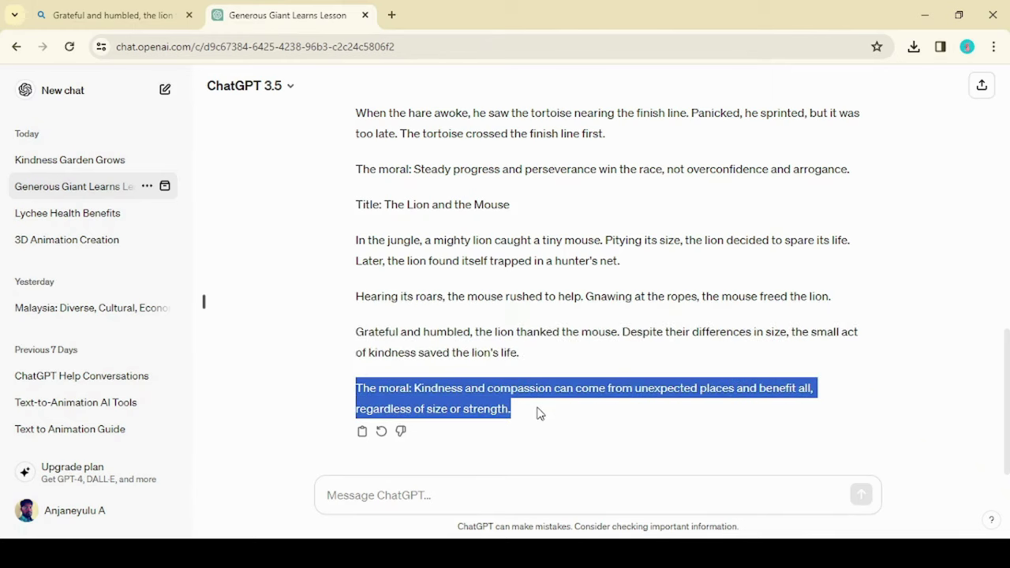
Step: Paste the story's moral into a cleared prompt box and generate images from it
{"action": "left_click", "coordinate": [116, 22]}
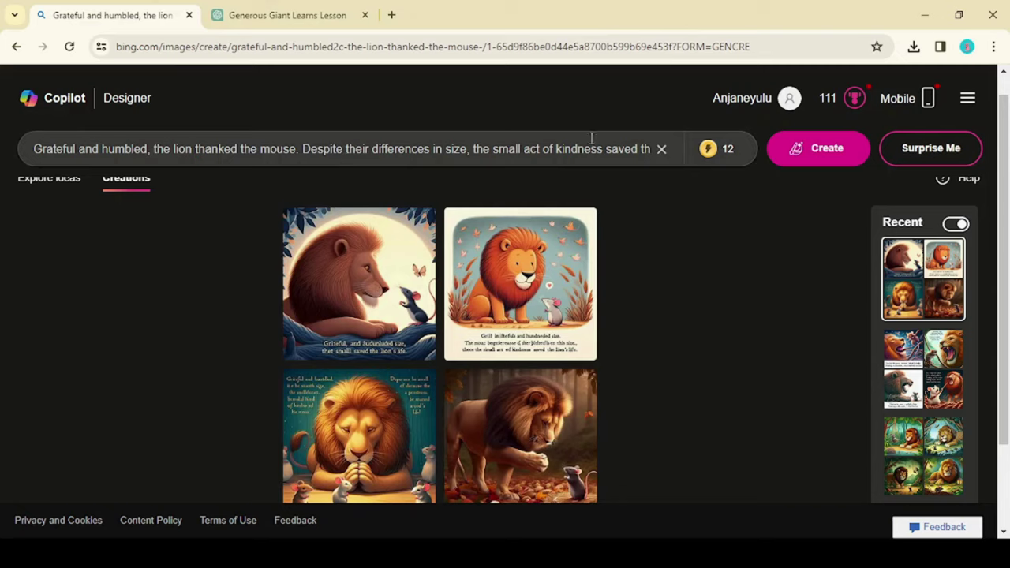
{"action": "left_click", "coordinate": [662, 153]}
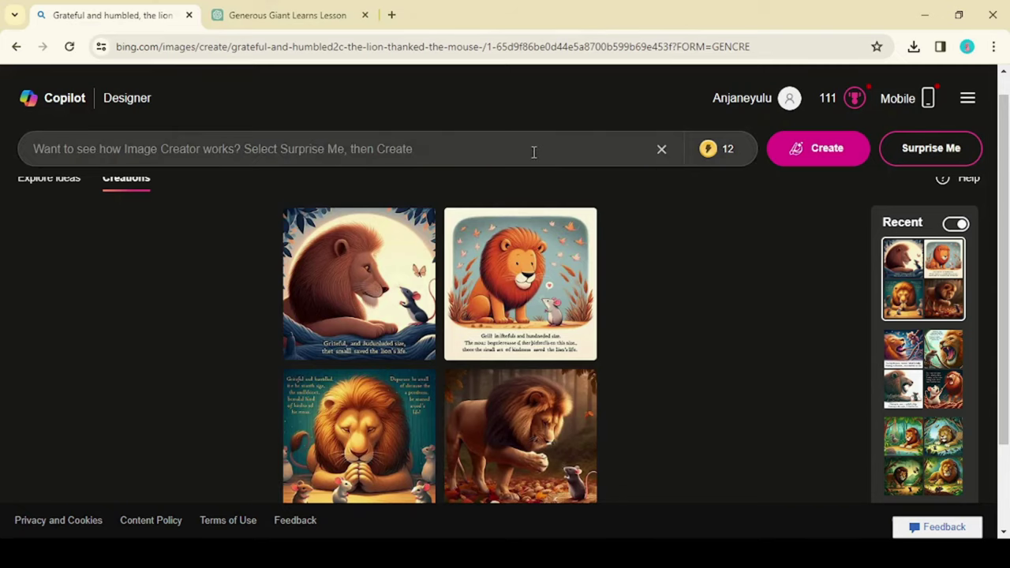
{"action": "key", "text": "ctrl+v"}
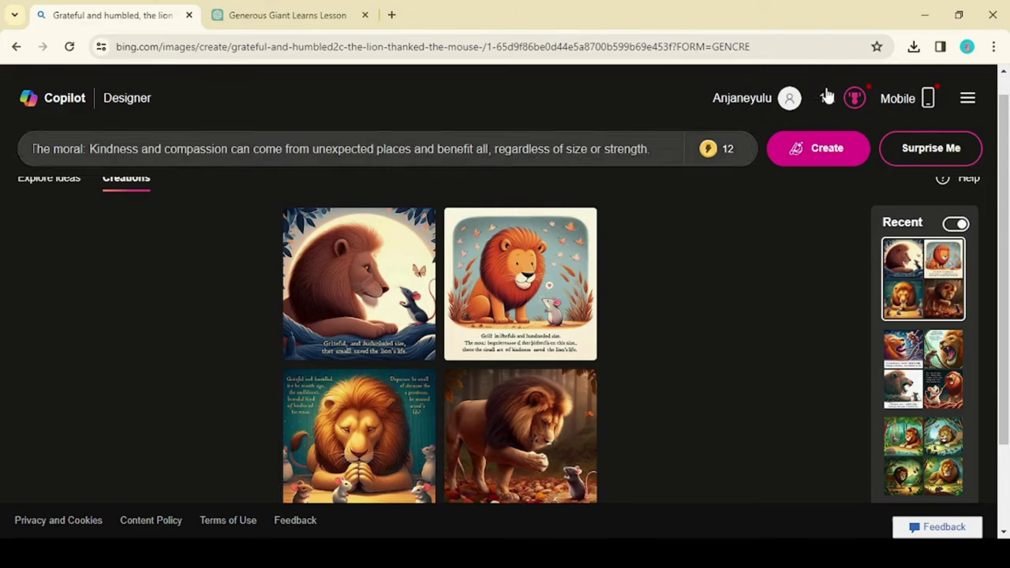
{"action": "left_click", "coordinate": [821, 150]}
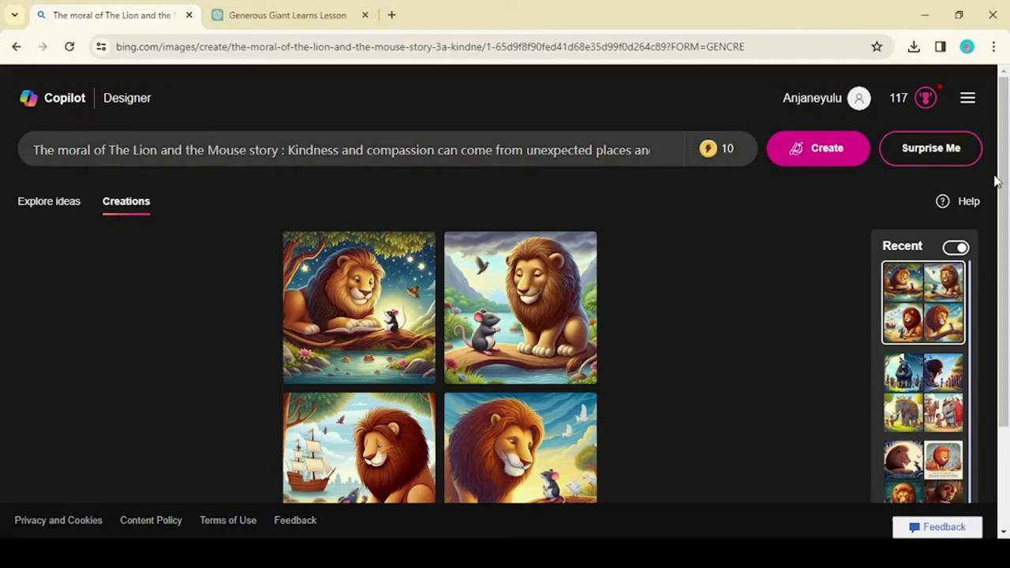
{"action": "left_click_drag", "start_coordinate": [1001, 193], "coordinate": [1007, 227]}
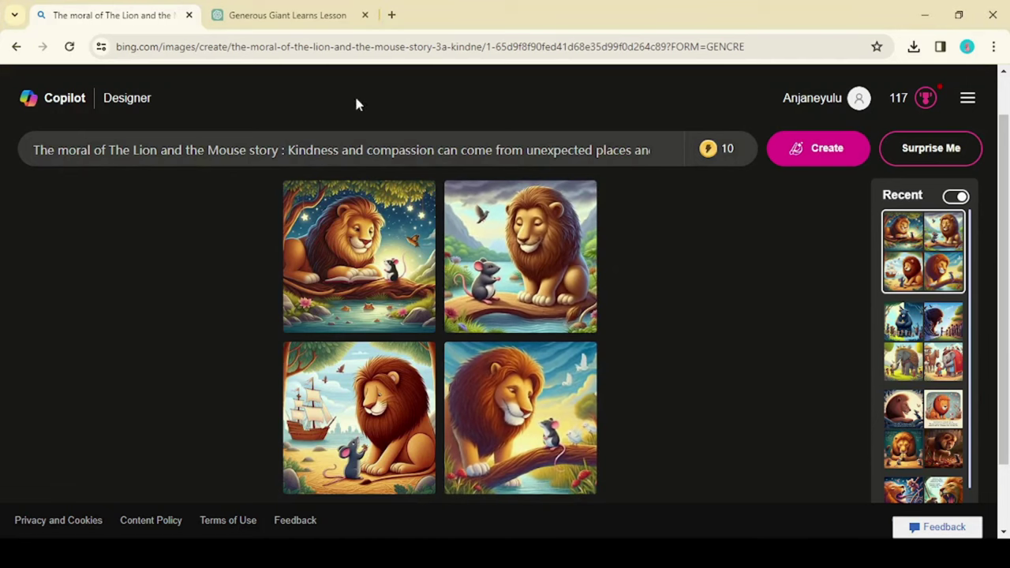
Step: Clear the prompt box and reload the moral image results page
{"action": "mouse_move", "coordinate": [478, 141]}
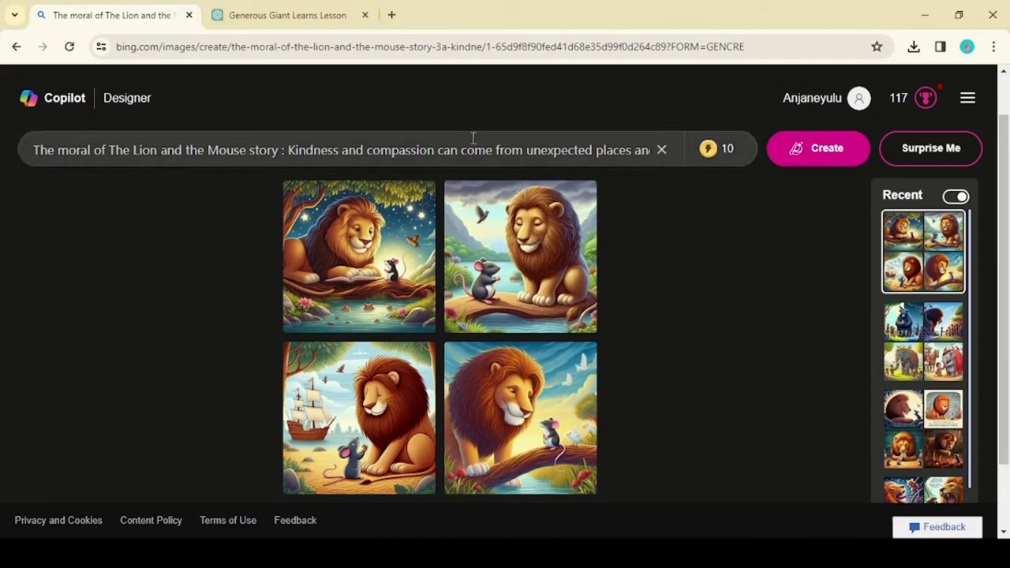
{"action": "left_click", "coordinate": [662, 151]}
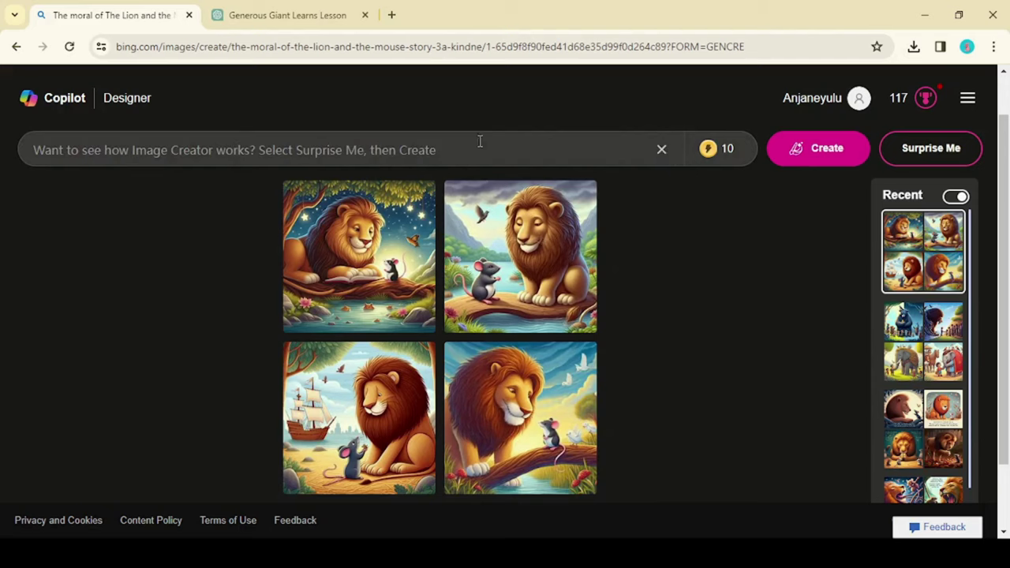
{"action": "left_click", "coordinate": [70, 48]}
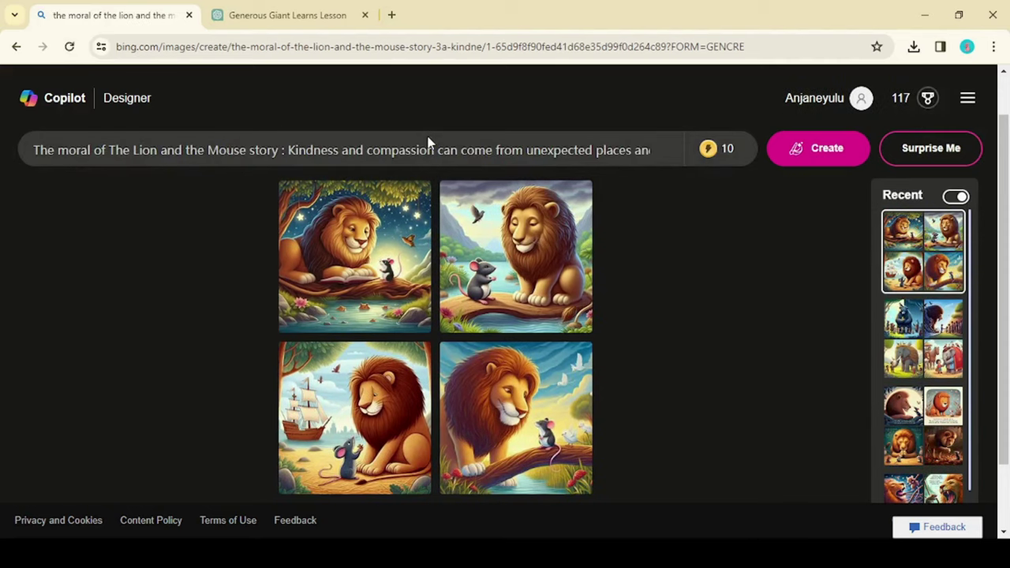